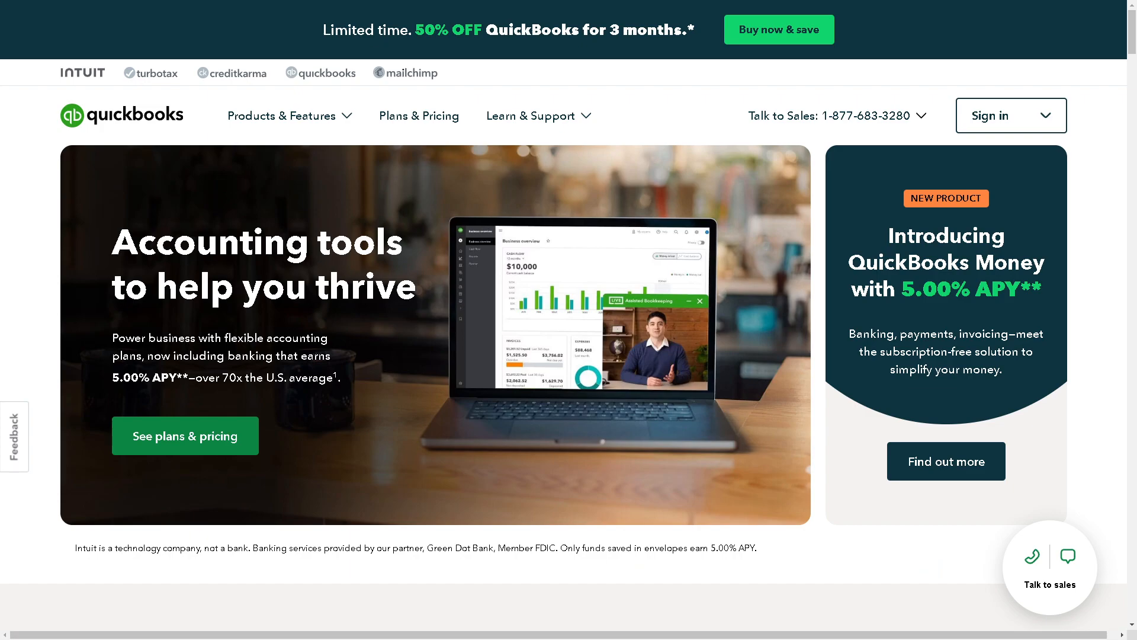
Choose the Simple Start plan with the Payroll Core add-on and proceed to the account creation form at checkout
{"action": "left_click", "coordinate": [988, 119]}
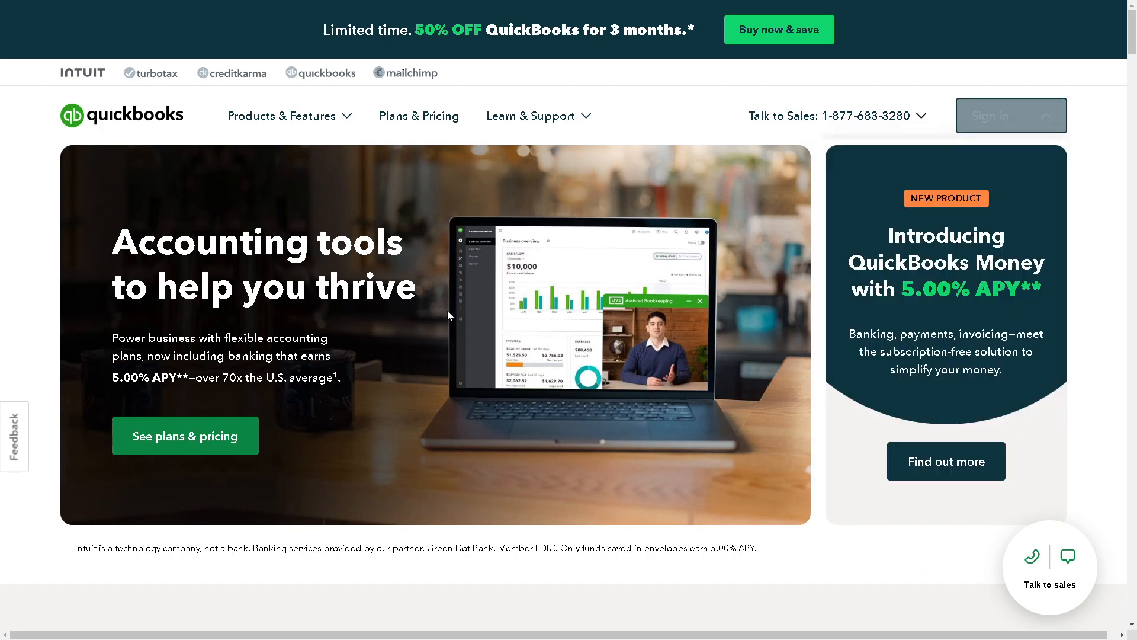
{"action": "scroll", "coordinate": [223, 481], "scroll_direction": "down", "scroll_amount": 5}
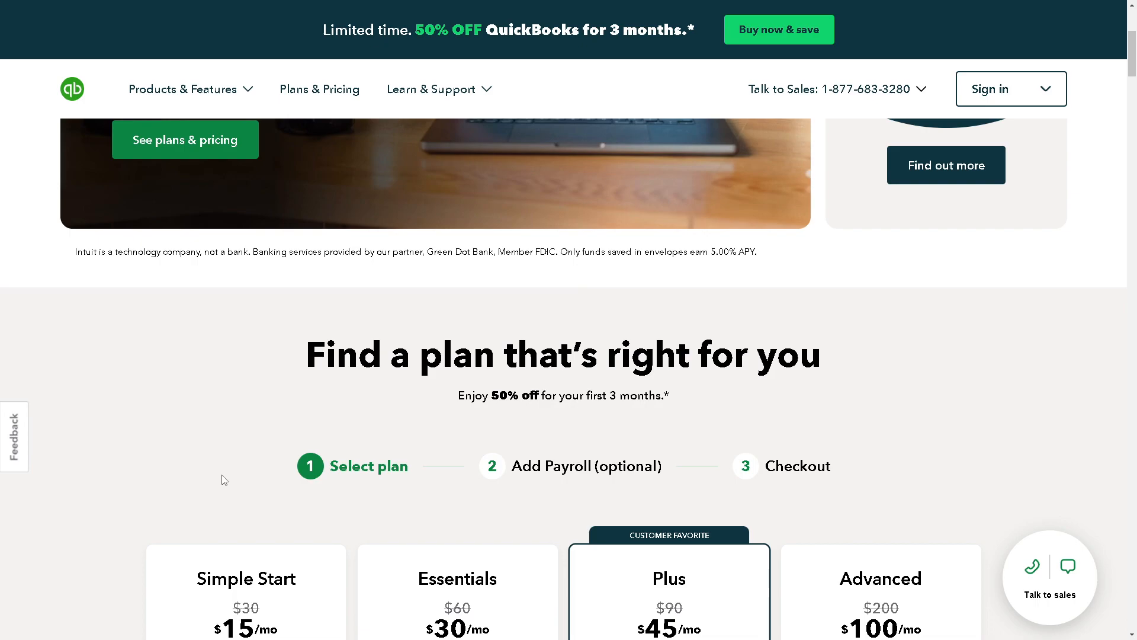
{"action": "scroll", "coordinate": [223, 480], "scroll_direction": "down", "scroll_amount": 2}
{"action": "scroll", "coordinate": [240, 484], "scroll_direction": "down", "scroll_amount": 2}
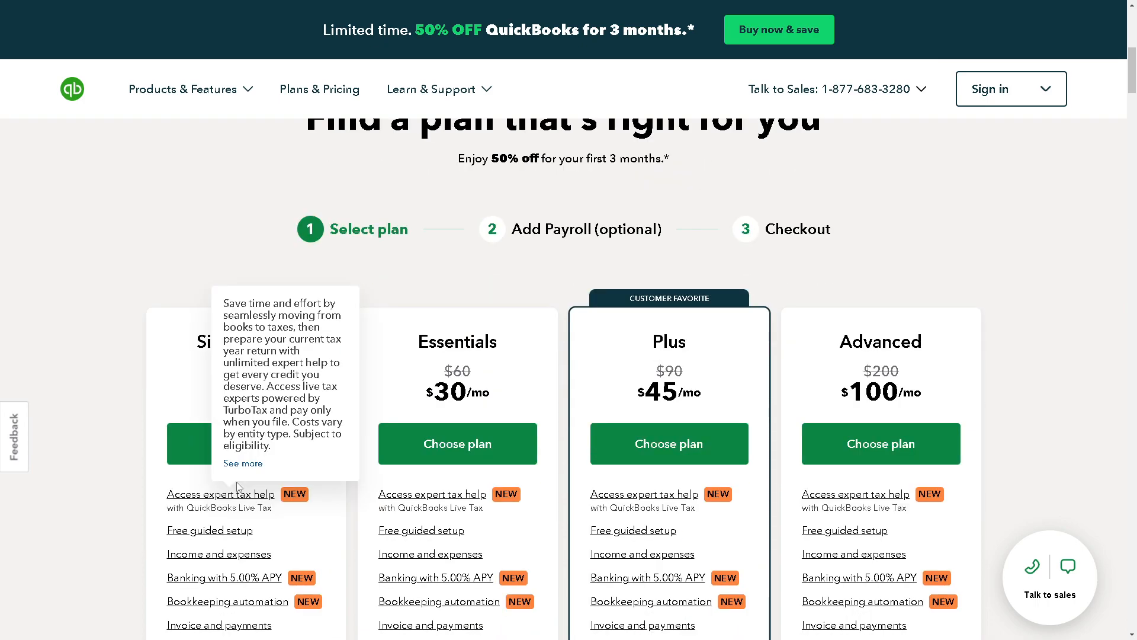
{"action": "scroll", "coordinate": [242, 502], "scroll_direction": "up", "scroll_amount": 1}
{"action": "left_click", "coordinate": [189, 503]}
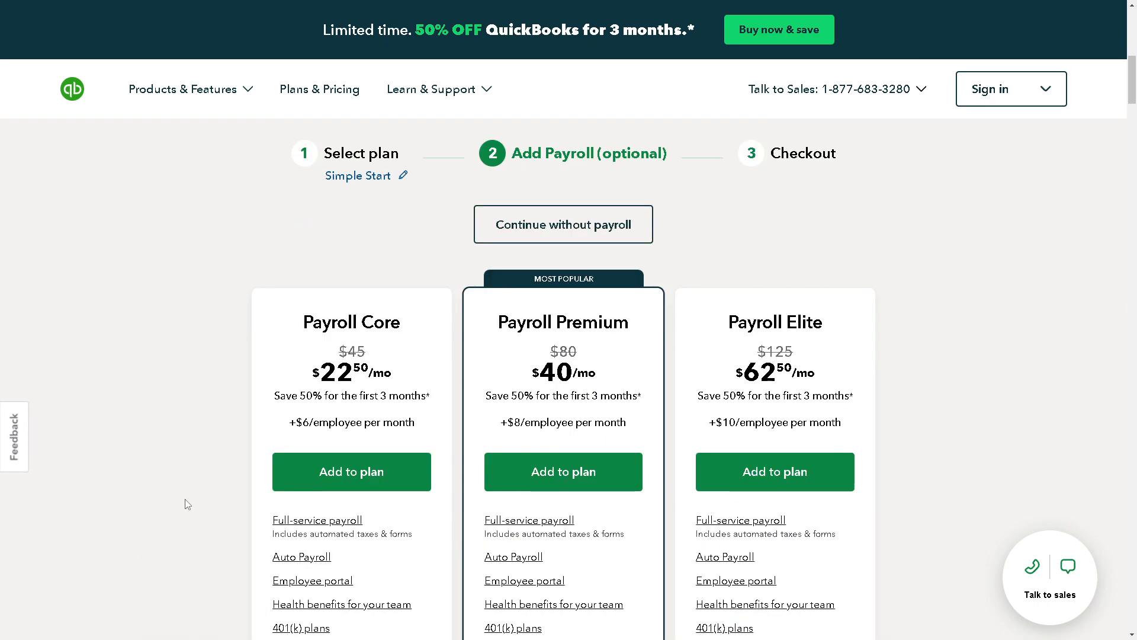
{"action": "left_click", "coordinate": [324, 474]}
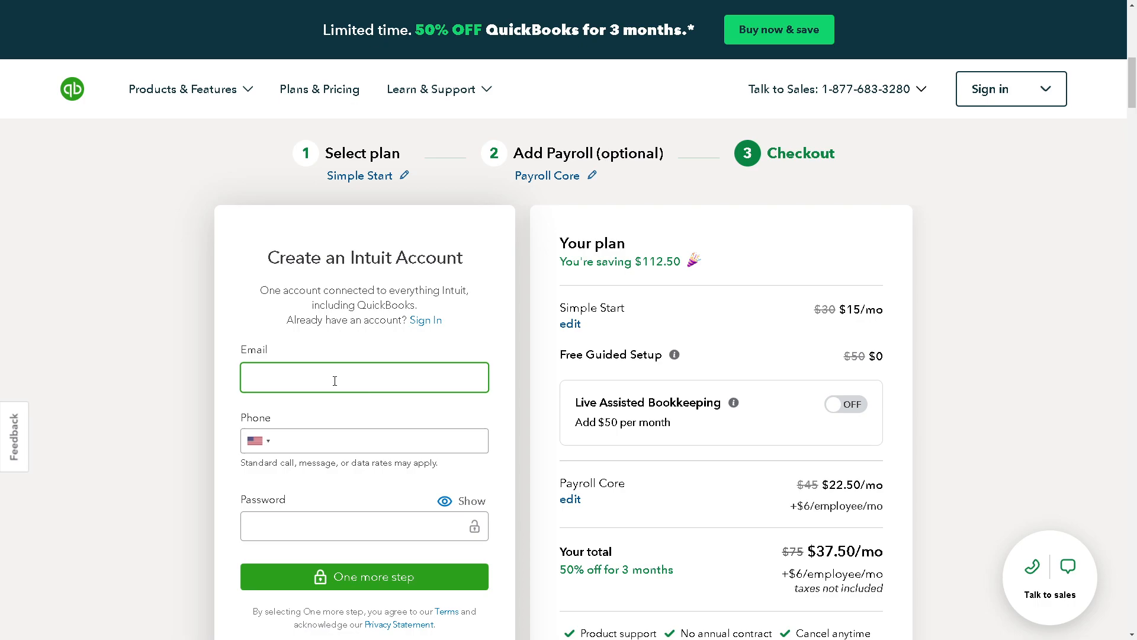
{"action": "scroll", "coordinate": [373, 527], "scroll_direction": "down", "scroll_amount": 1}
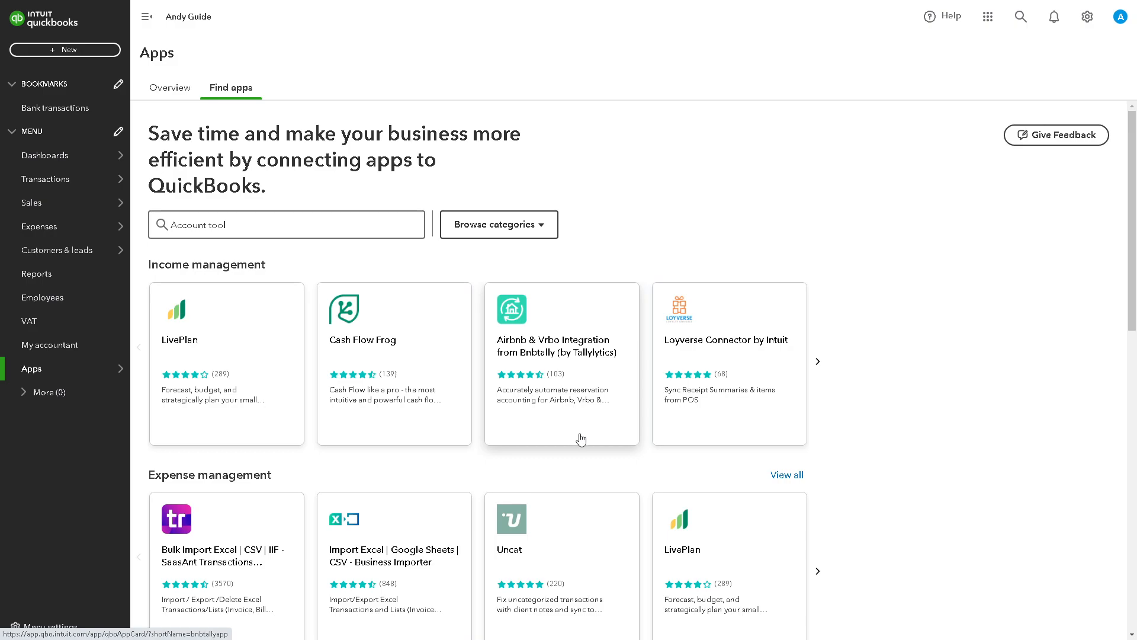
Examine the connectable apps by category, from income management through invoicing and inventory management, expanding the list to more apps
{"action": "scroll", "coordinate": [416, 496], "scroll_direction": "down", "scroll_amount": 1}
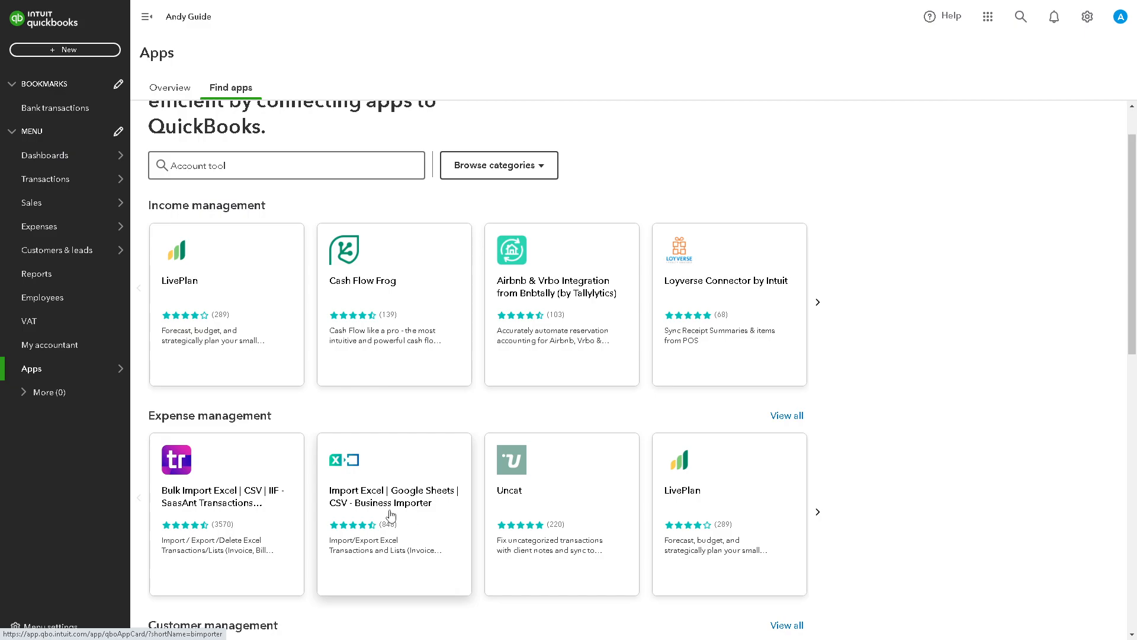
{"action": "scroll", "coordinate": [390, 516], "scroll_direction": "down", "scroll_amount": 1}
{"action": "scroll", "coordinate": [390, 517], "scroll_direction": "down", "scroll_amount": 1}
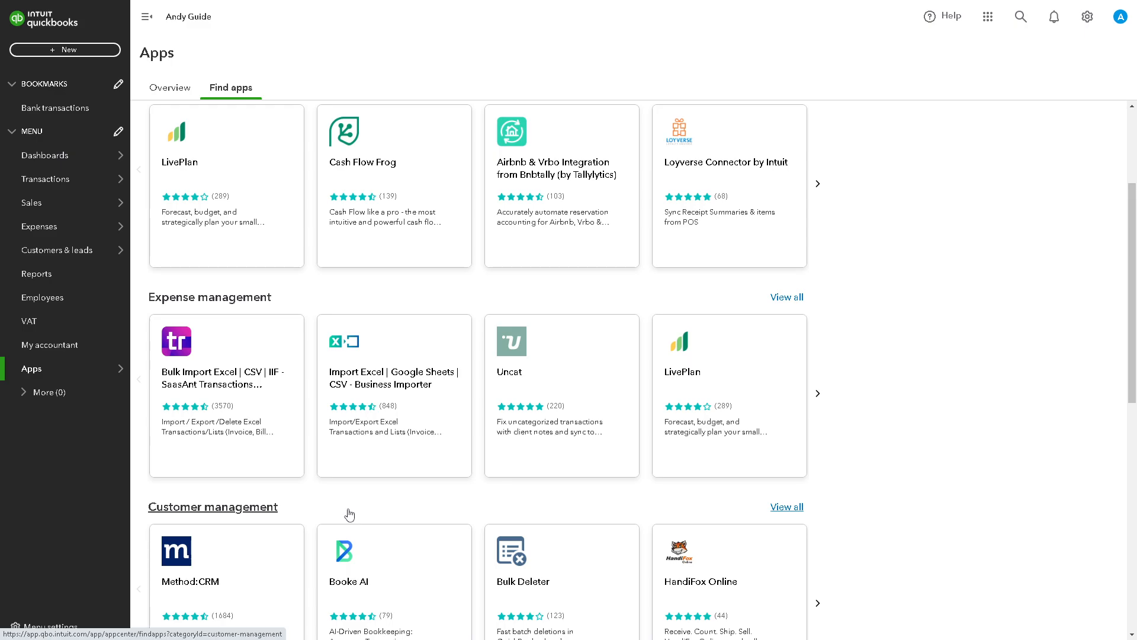
{"action": "scroll", "coordinate": [348, 514], "scroll_direction": "down", "scroll_amount": 2}
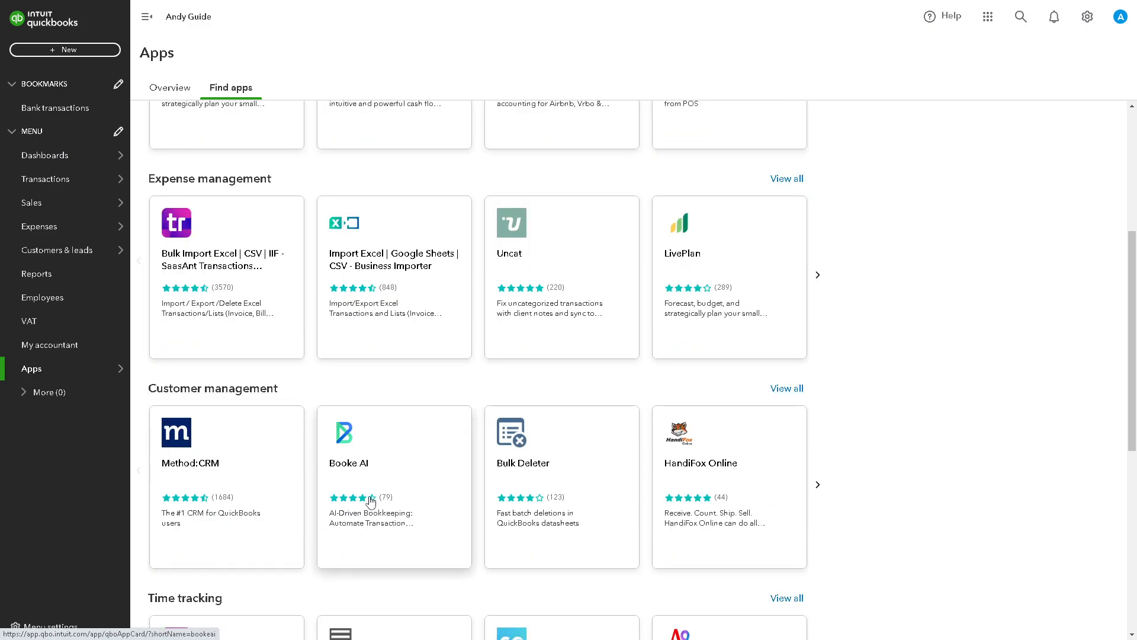
{"action": "scroll", "coordinate": [371, 502], "scroll_direction": "down", "scroll_amount": 1}
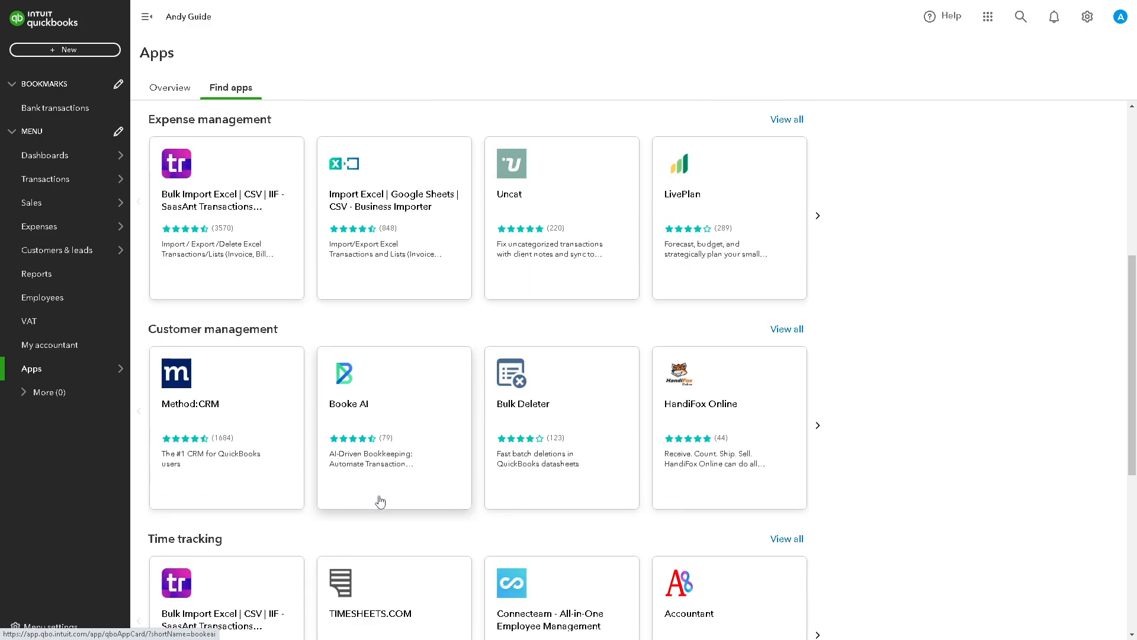
{"action": "scroll", "coordinate": [376, 489], "scroll_direction": "down", "scroll_amount": 1}
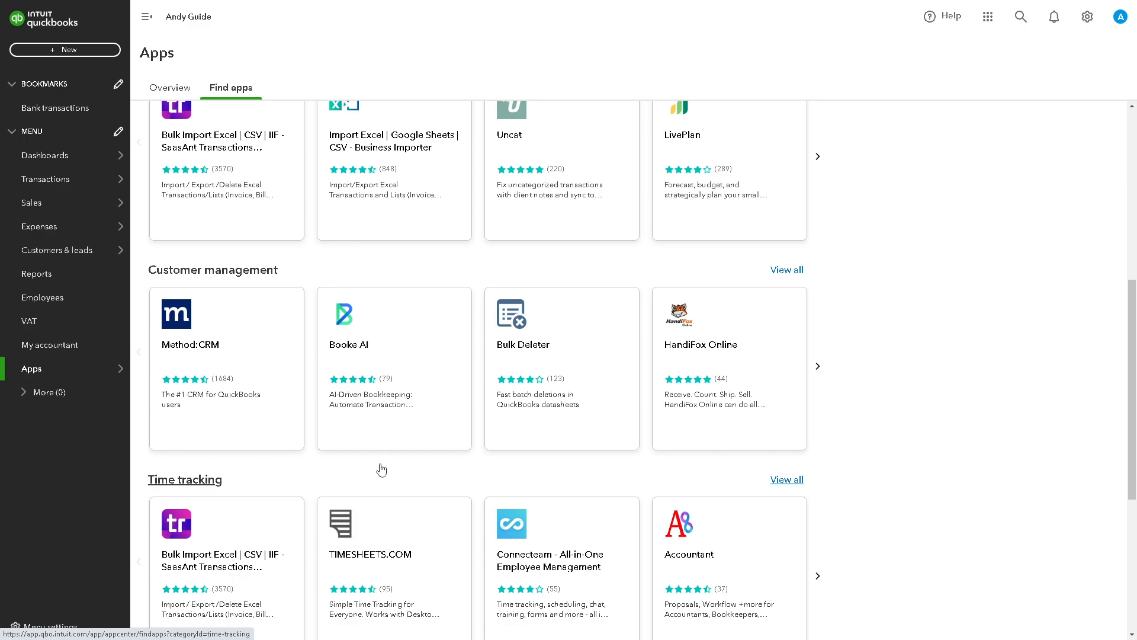
{"action": "scroll", "coordinate": [375, 474], "scroll_direction": "down", "scroll_amount": 1}
{"action": "scroll", "coordinate": [375, 462], "scroll_direction": "down", "scroll_amount": 1}
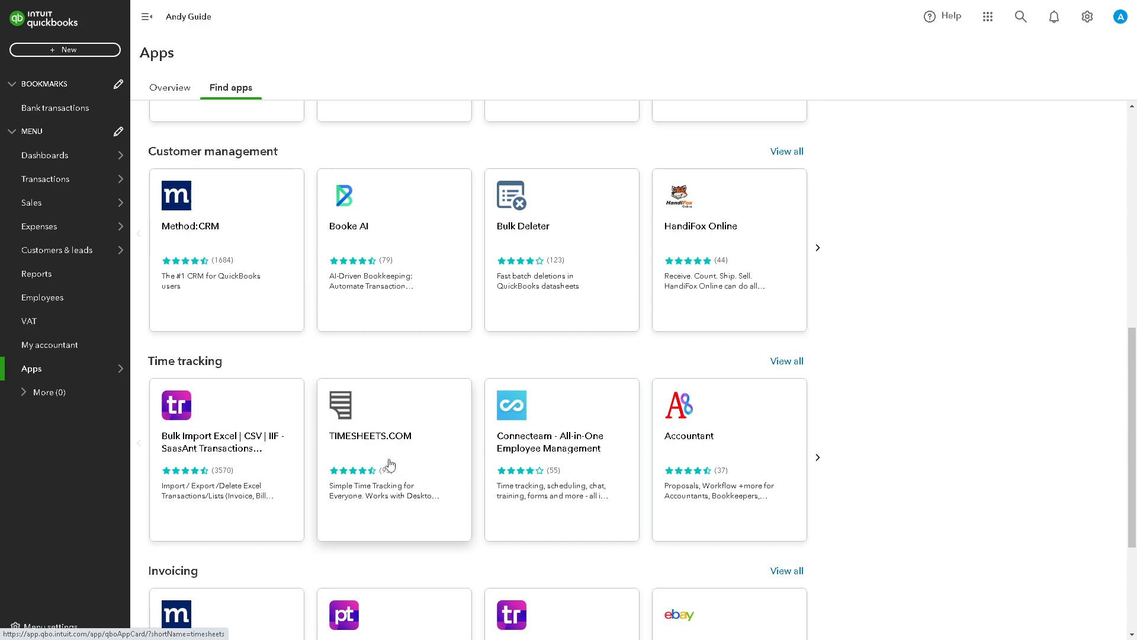
{"action": "scroll", "coordinate": [389, 464], "scroll_direction": "down", "scroll_amount": 1}
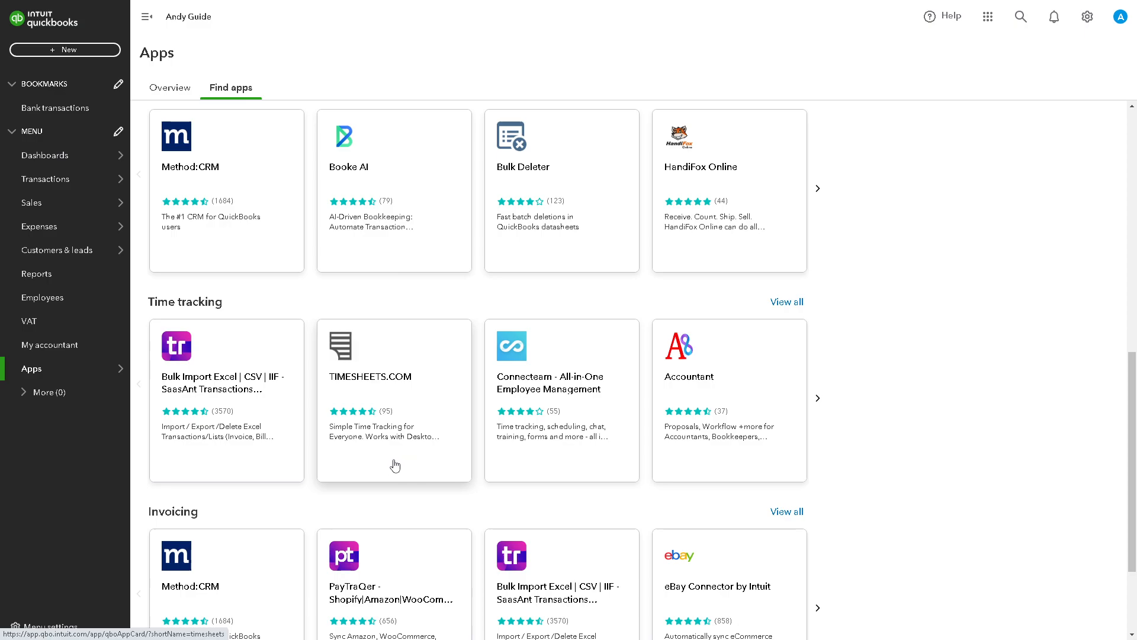
{"action": "scroll", "coordinate": [381, 462], "scroll_direction": "down", "scroll_amount": 2}
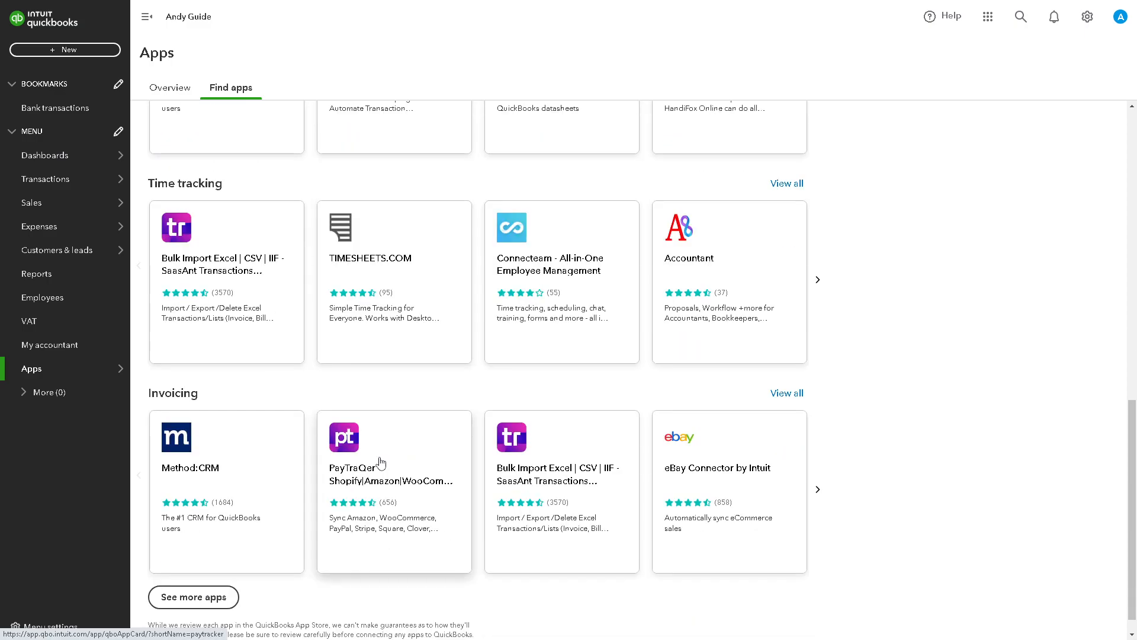
{"action": "left_click", "coordinate": [177, 597]}
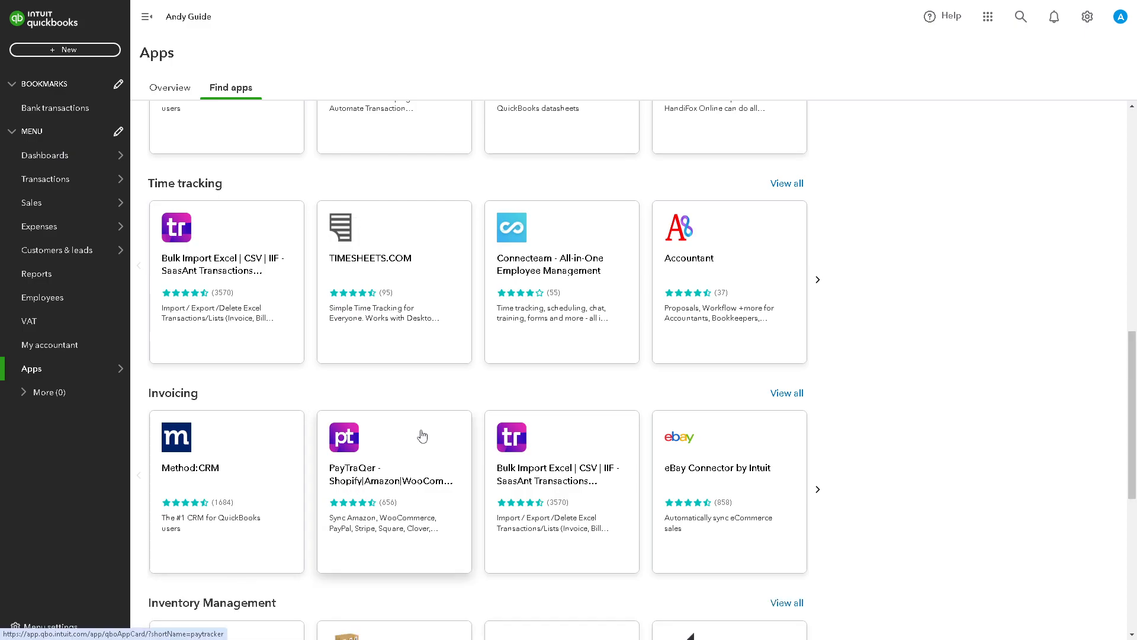
{"action": "scroll", "coordinate": [422, 436], "scroll_direction": "down", "scroll_amount": 2}
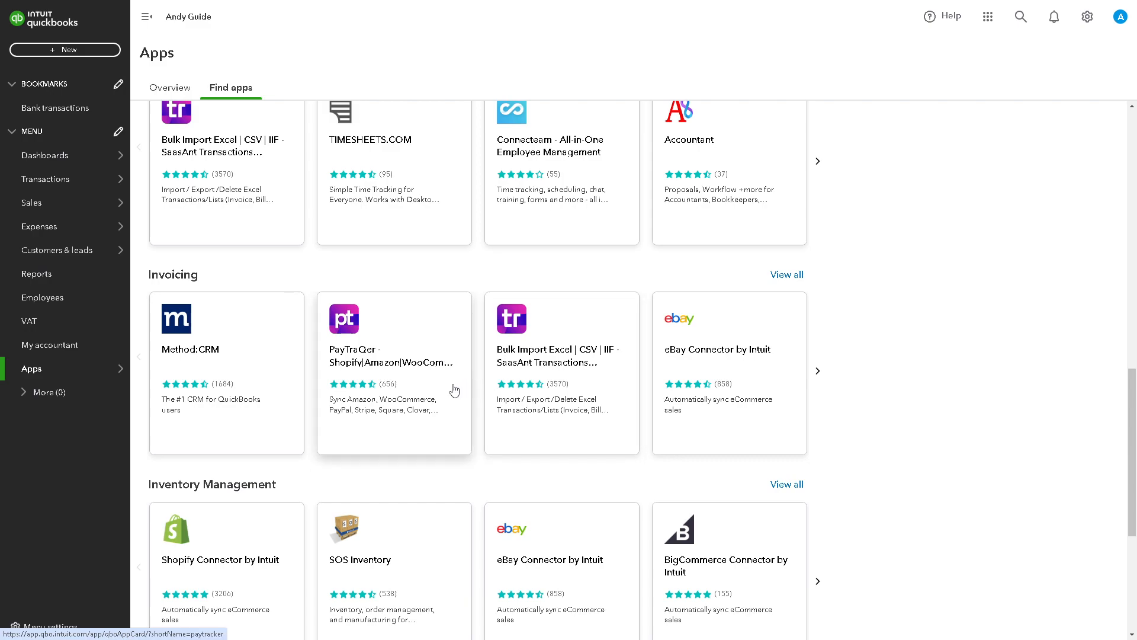
{"action": "scroll", "coordinate": [454, 389], "scroll_direction": "down", "scroll_amount": 2}
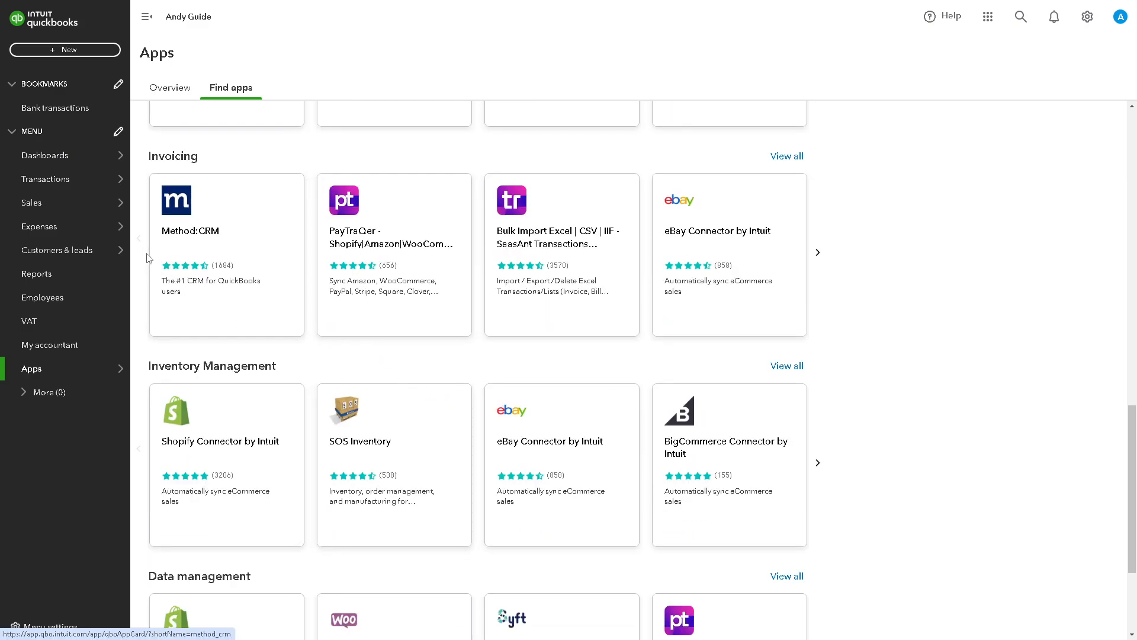
Start a manual bank transactions upload and add the file "How to Manually Add Bank Transactions on Quickbooks Online - Purchase order.csv"
{"action": "mouse_move", "coordinate": [115, 261]}
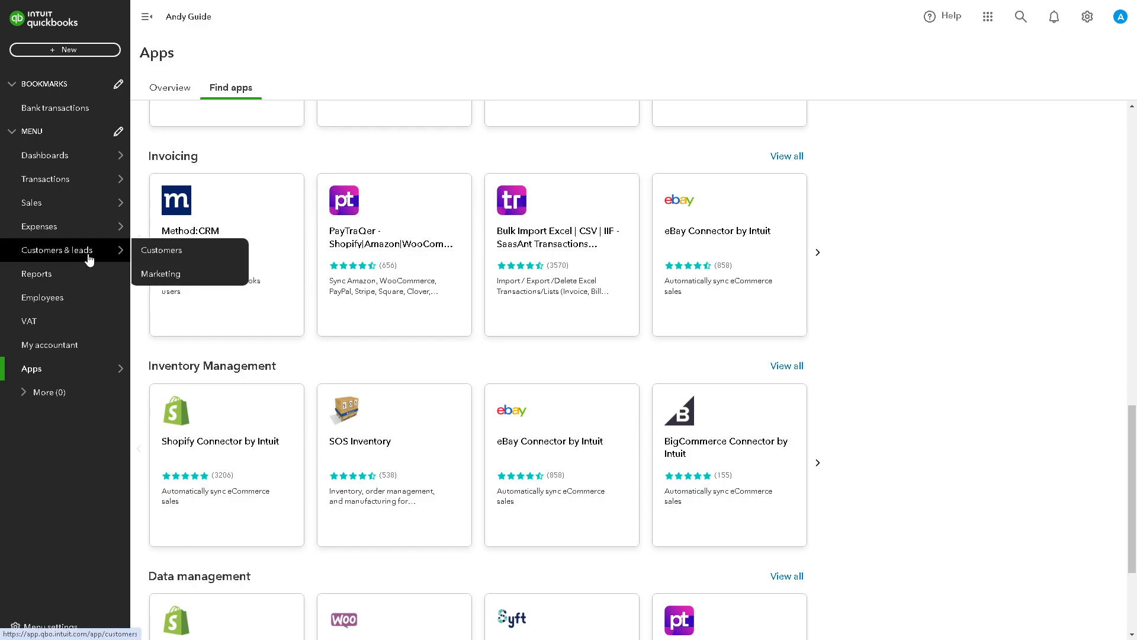
{"action": "mouse_move", "coordinate": [62, 211]}
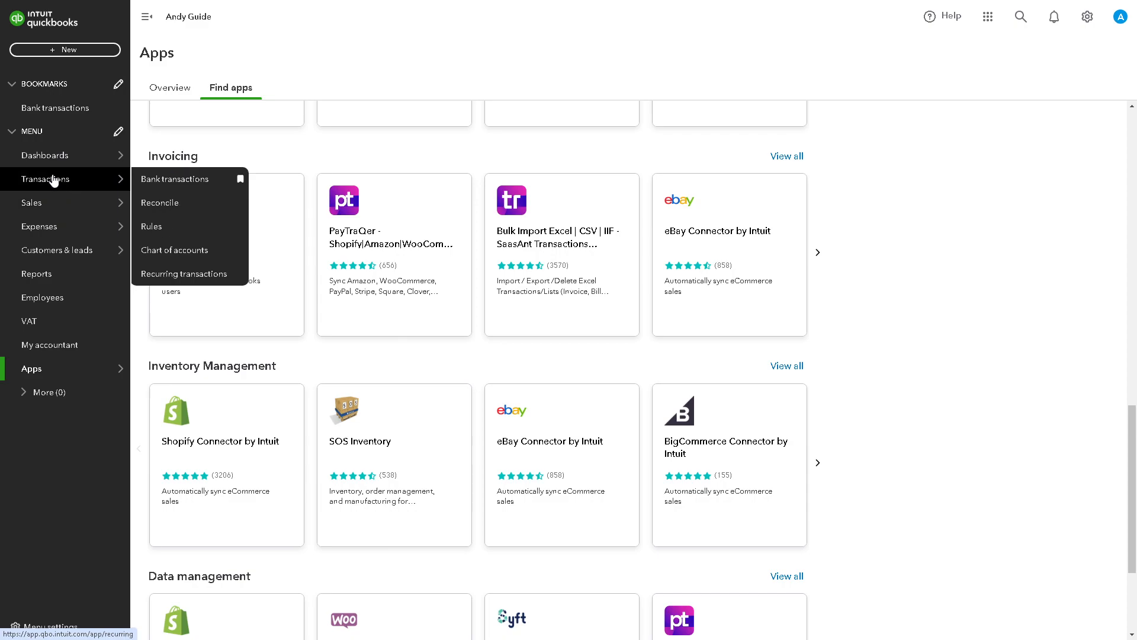
{"action": "left_click", "coordinate": [50, 109]}
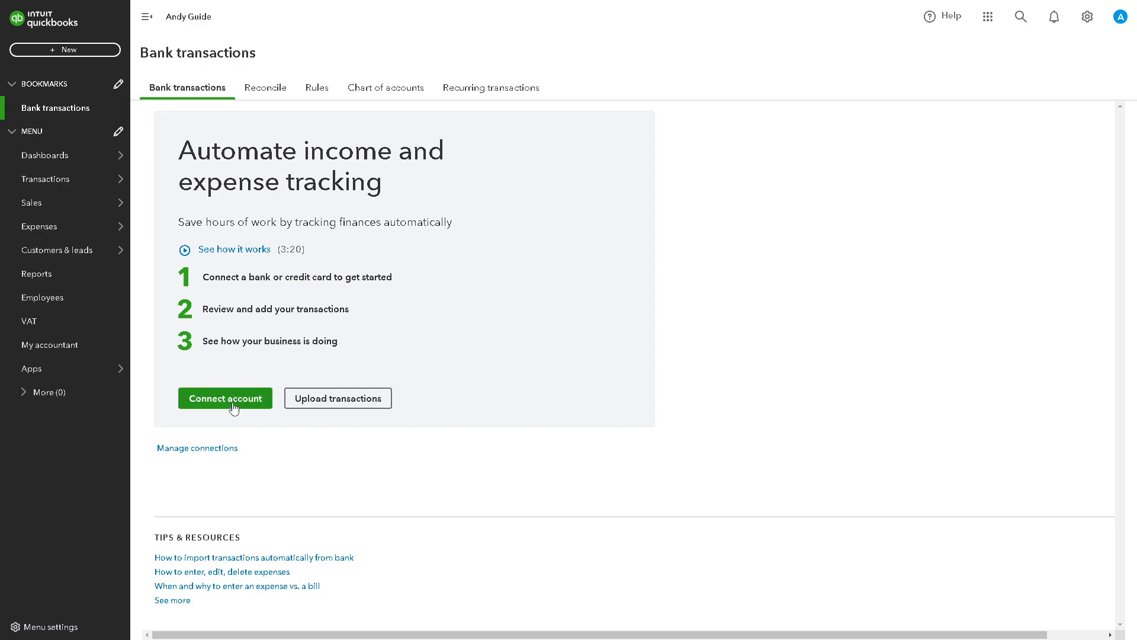
{"action": "left_click", "coordinate": [344, 400]}
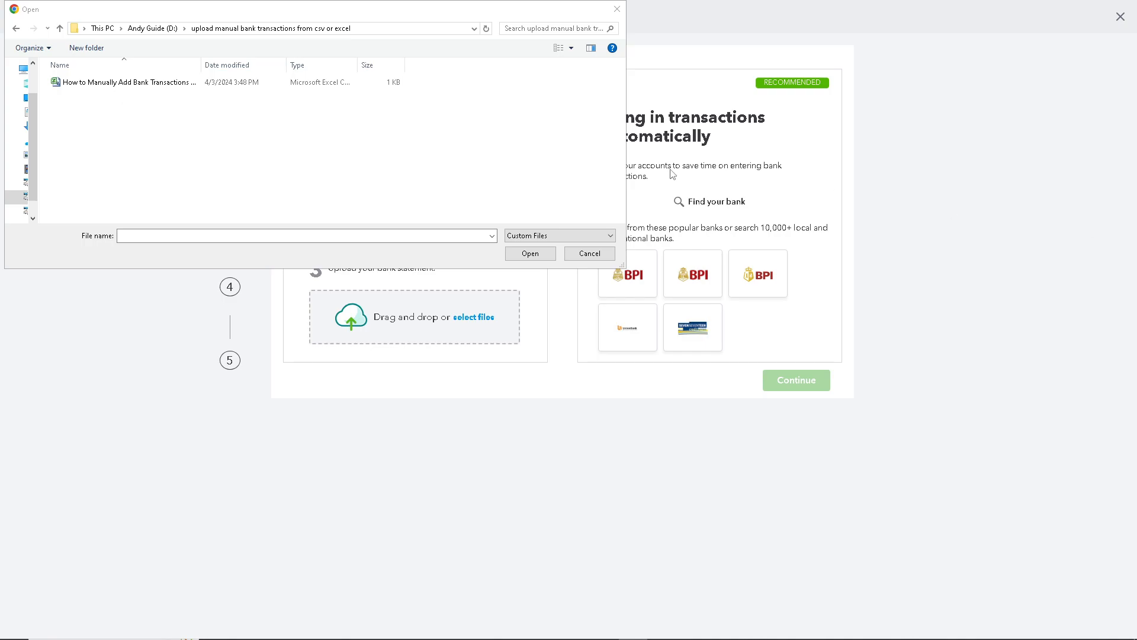
{"action": "left_click", "coordinate": [132, 86]}
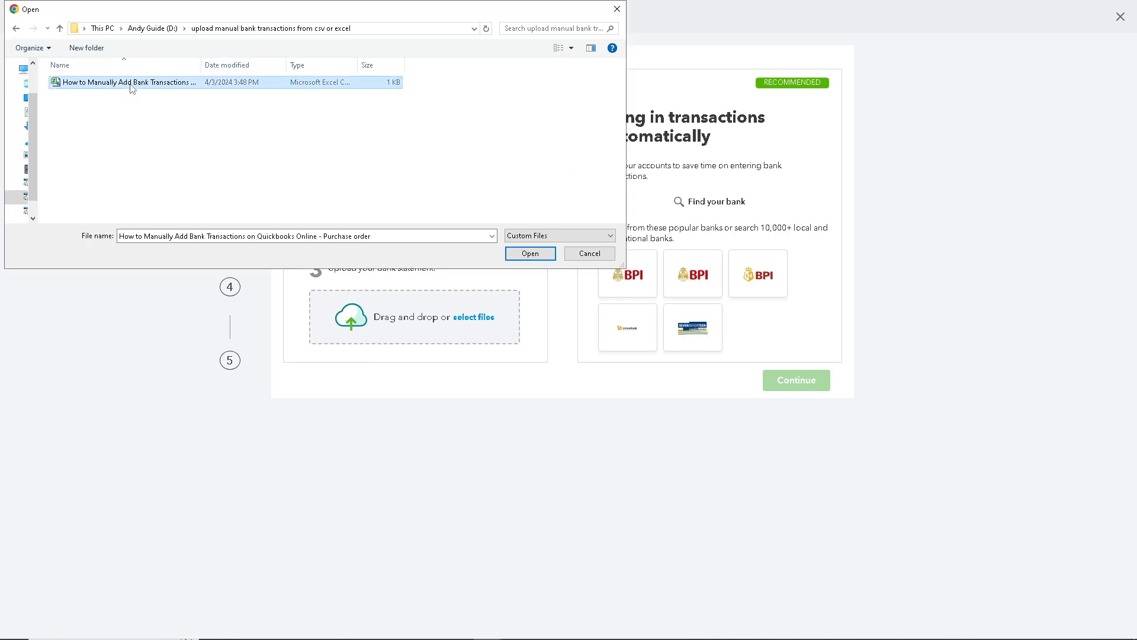
{"action": "left_click", "coordinate": [529, 253]}
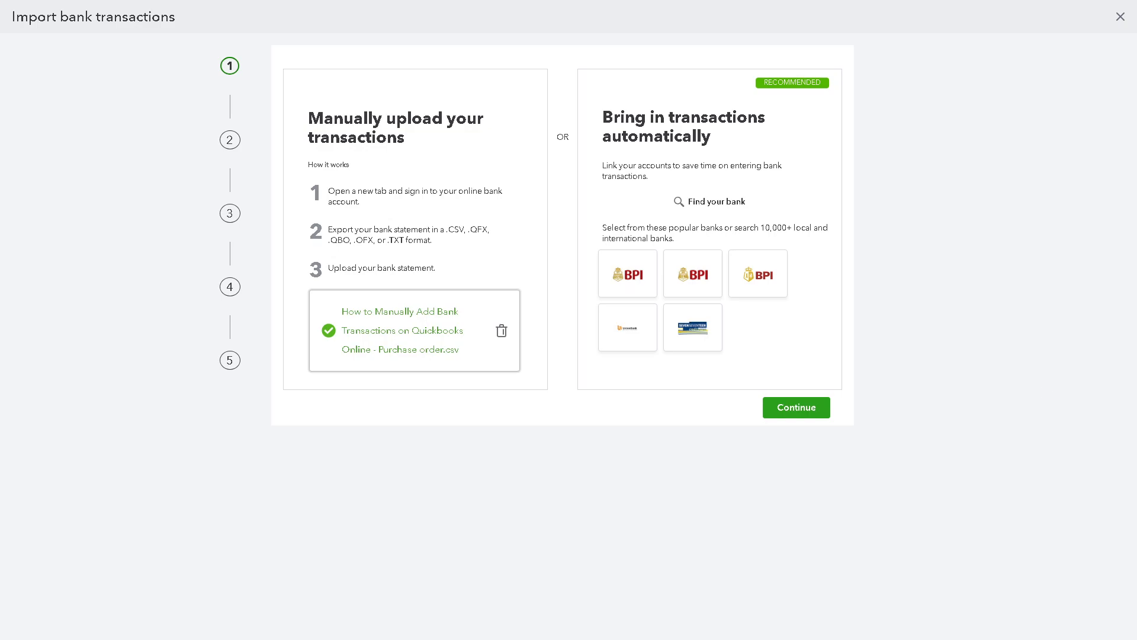
{"action": "key", "text": "alt+Tab"}
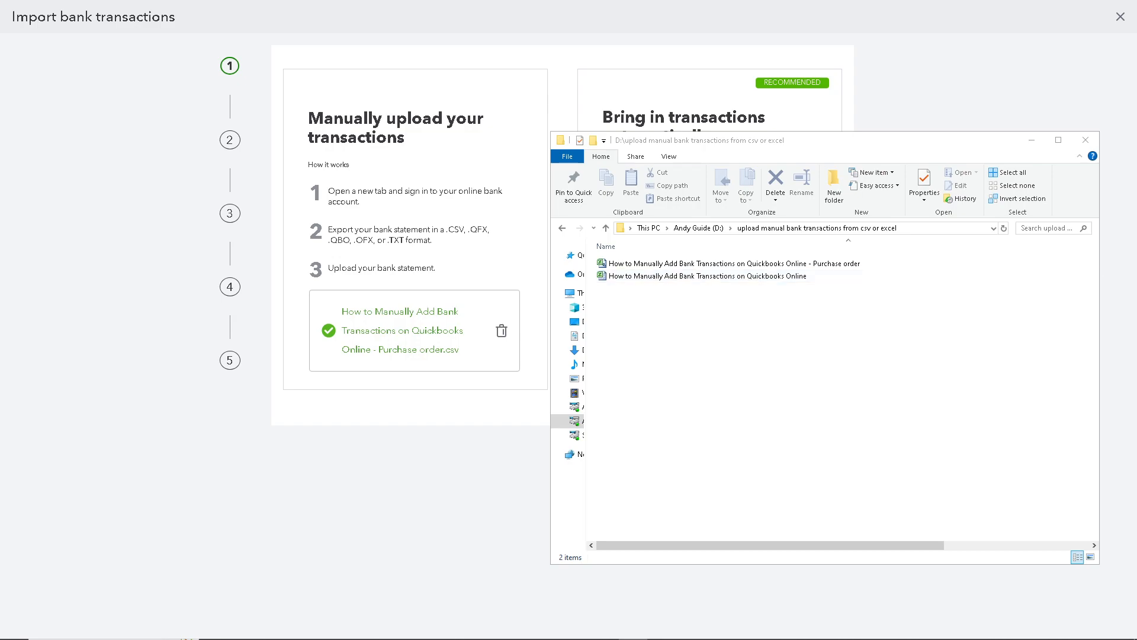
{"action": "left_click_drag", "start_coordinate": [698, 278], "coordinate": [349, 349]}
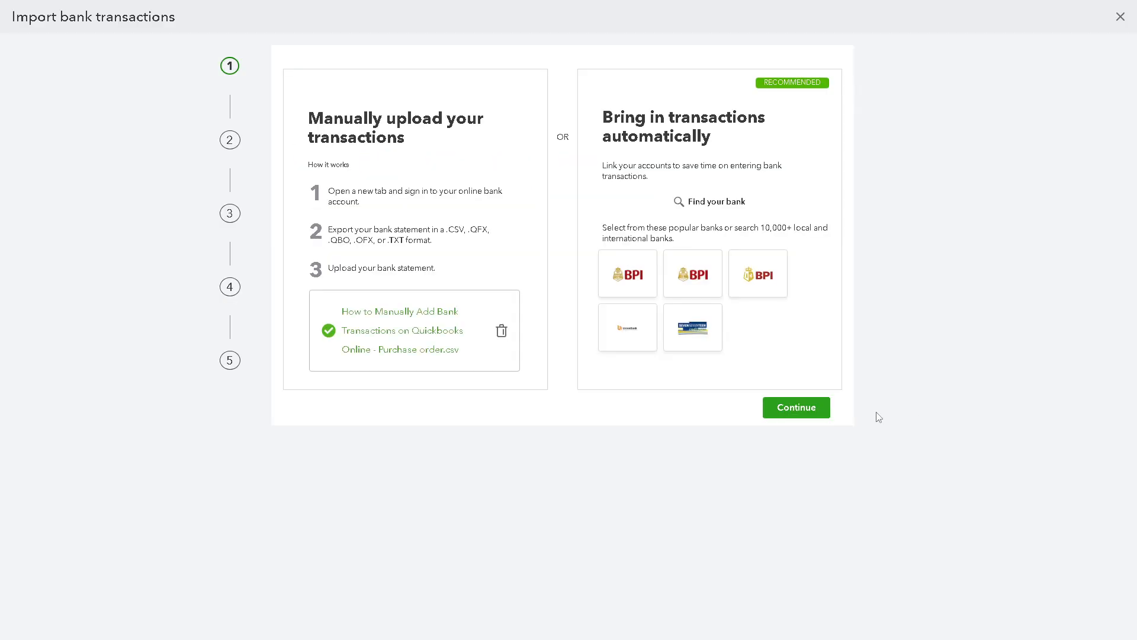
Proceed with the uploaded file, assign its transactions to the Intangibles account and continue to the file setup
{"action": "left_click", "coordinate": [807, 413]}
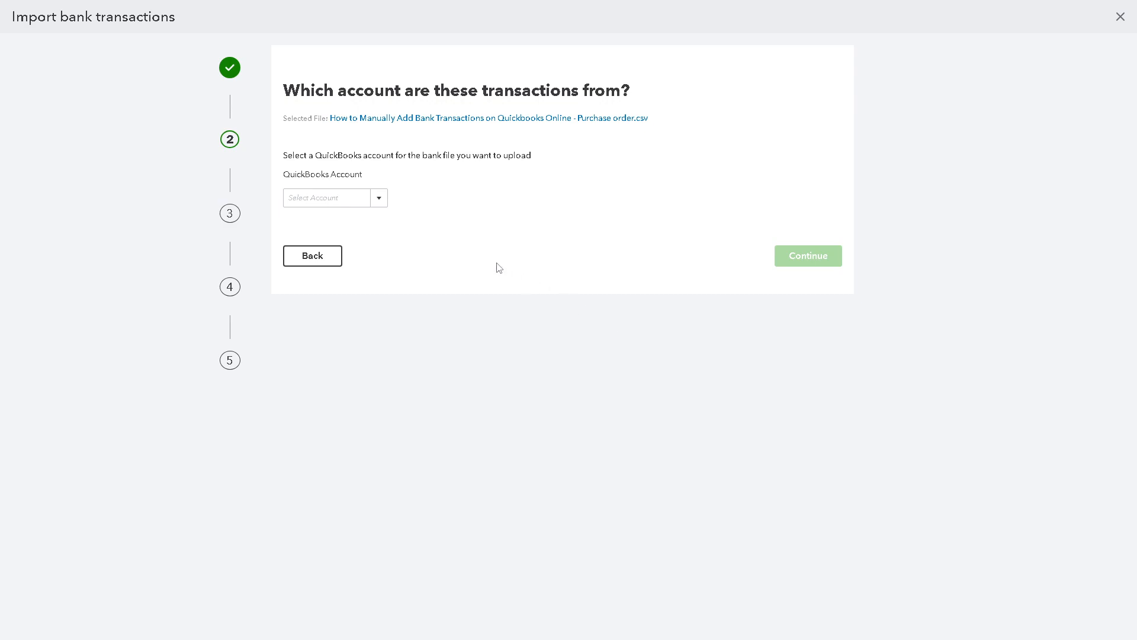
{"action": "left_click", "coordinate": [382, 200]}
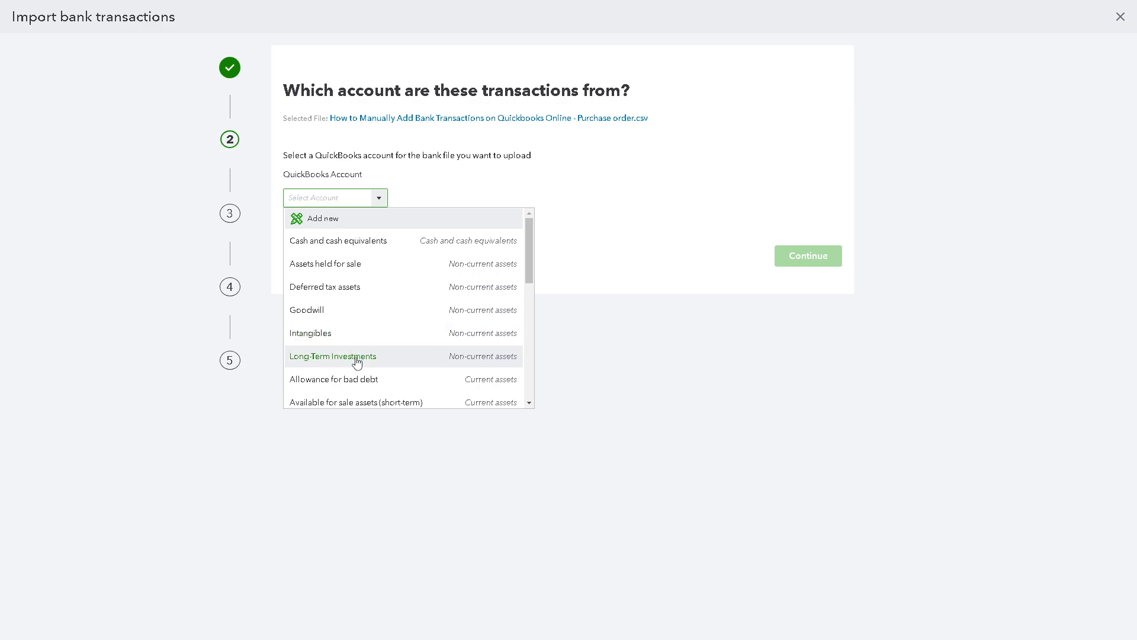
{"action": "left_click", "coordinate": [324, 337]}
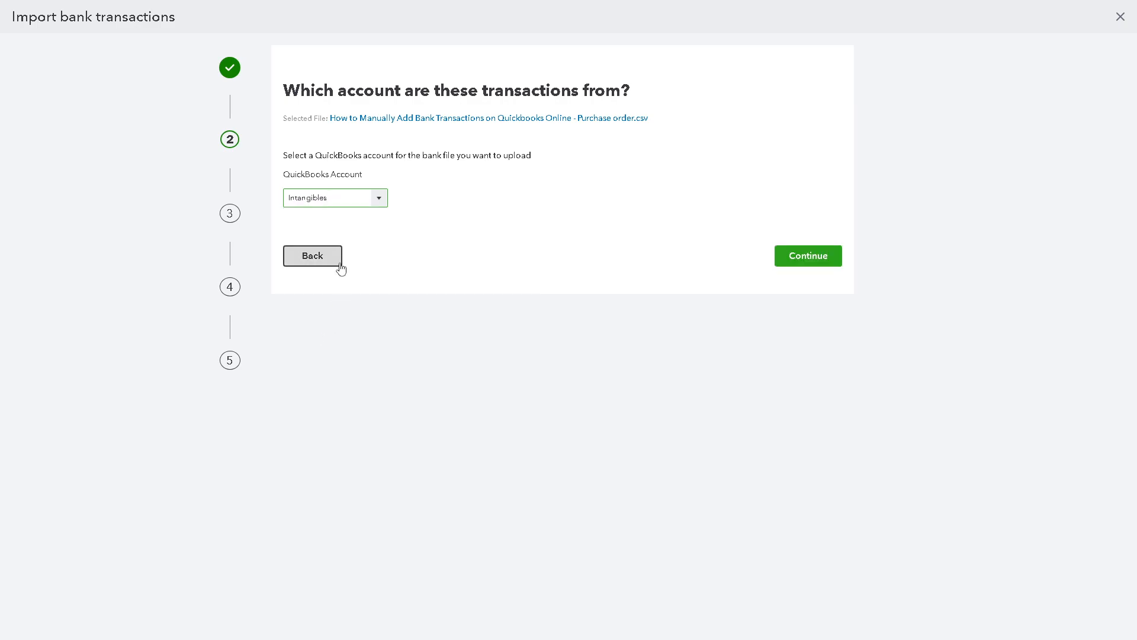
{"action": "left_click", "coordinate": [821, 262]}
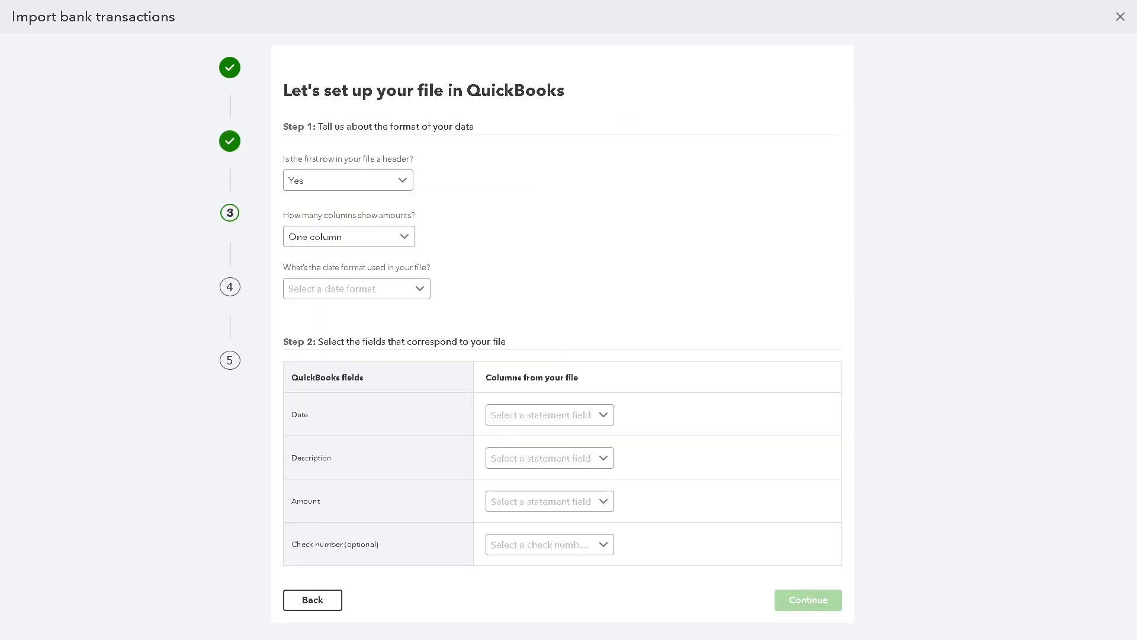
Set the file format to no header row, two amount columns and the MM.dd.yyyy date format
{"action": "left_click", "coordinate": [402, 184]}
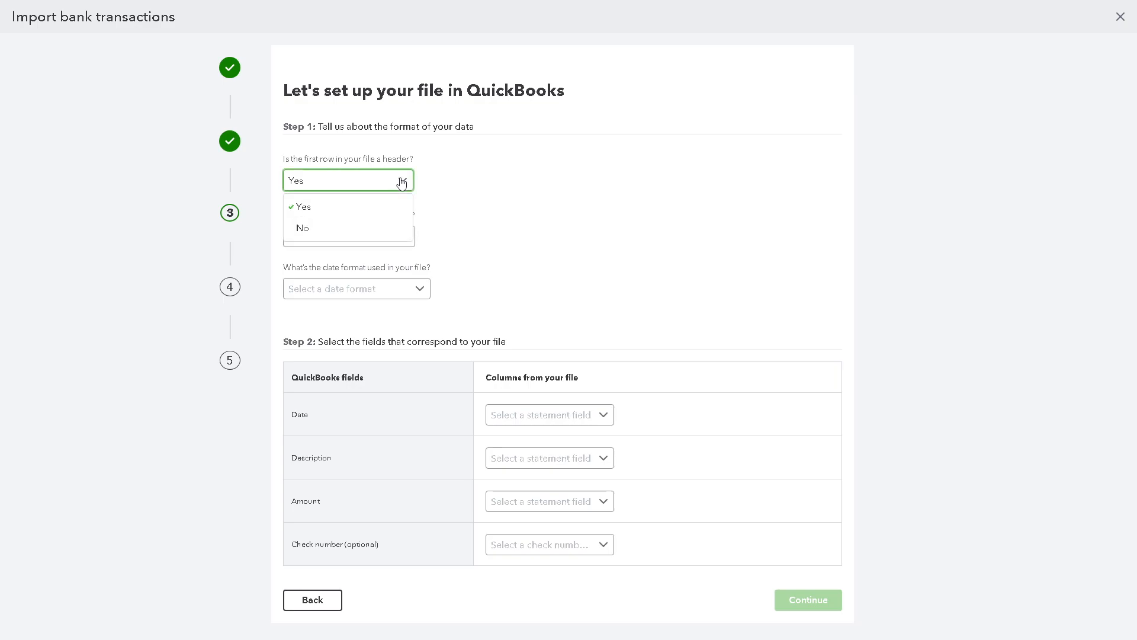
{"action": "left_click", "coordinate": [337, 231]}
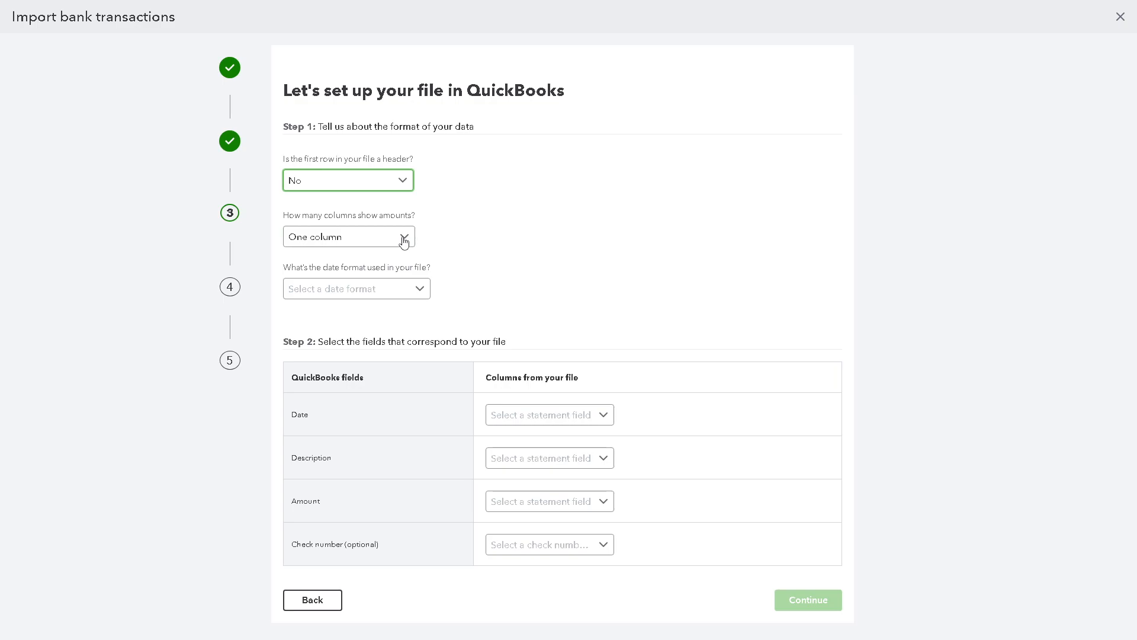
{"action": "left_click", "coordinate": [404, 238]}
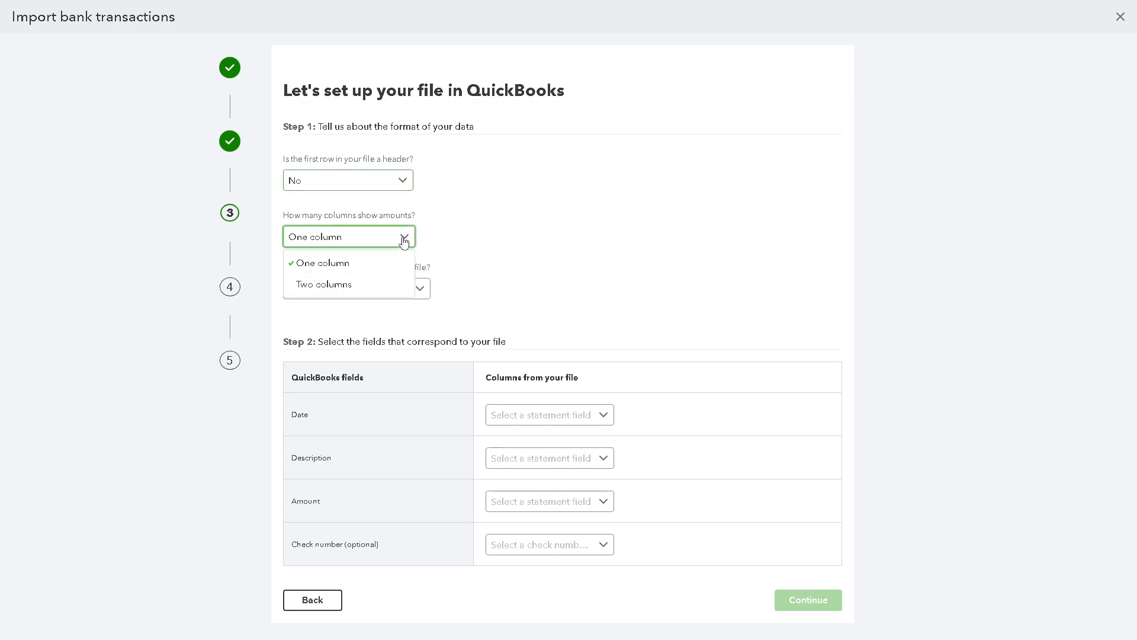
{"action": "left_click", "coordinate": [348, 285]}
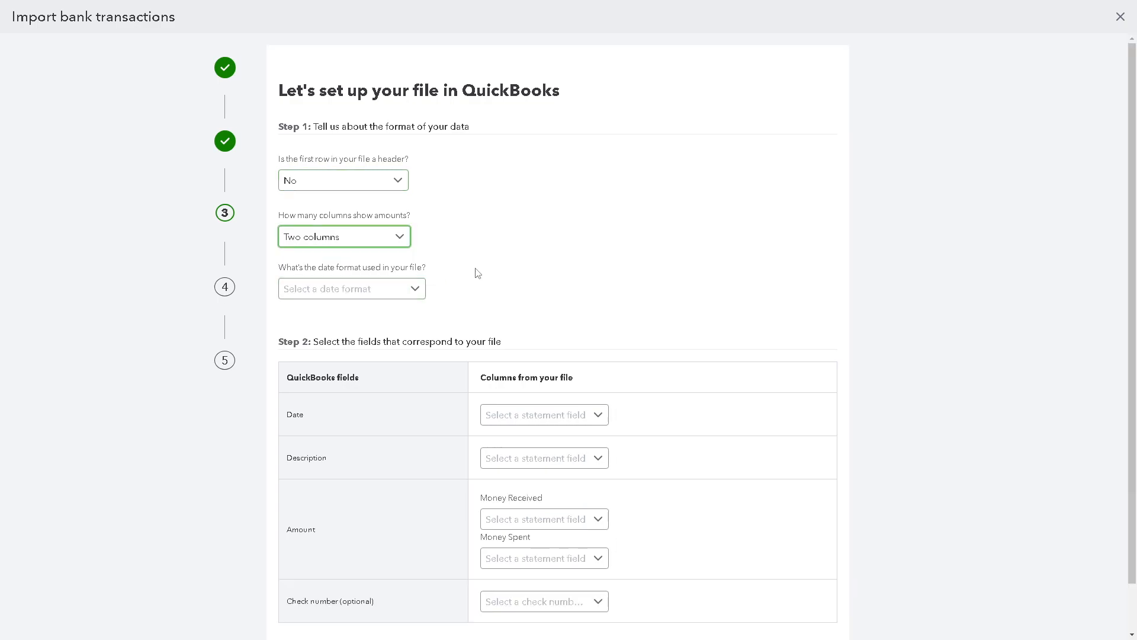
{"action": "left_click", "coordinate": [417, 294]}
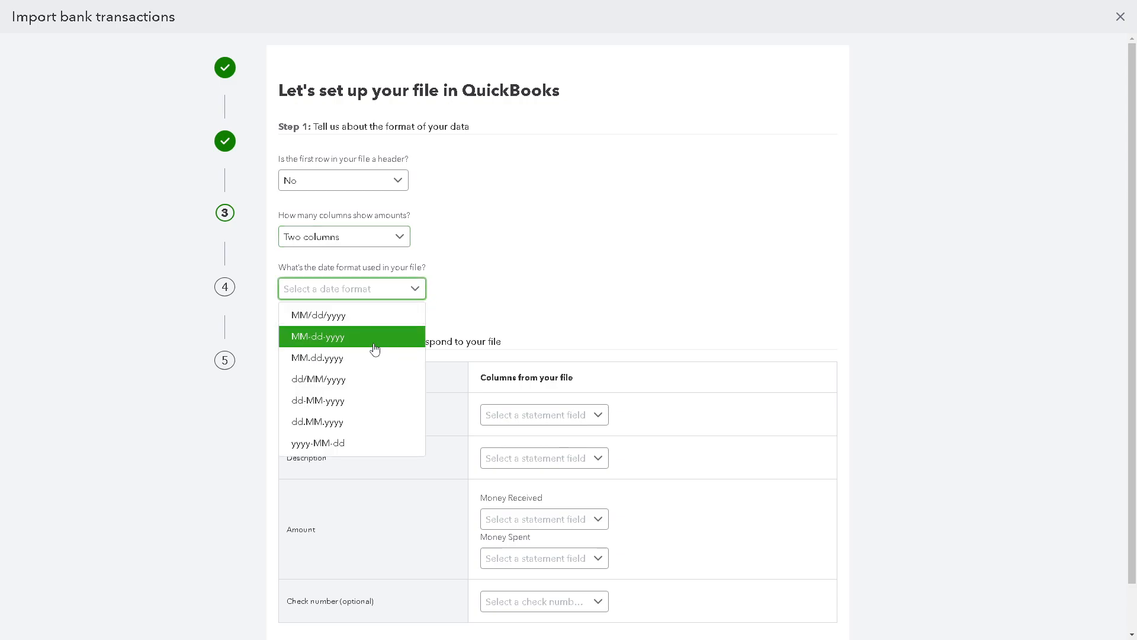
{"action": "left_click", "coordinate": [358, 359]}
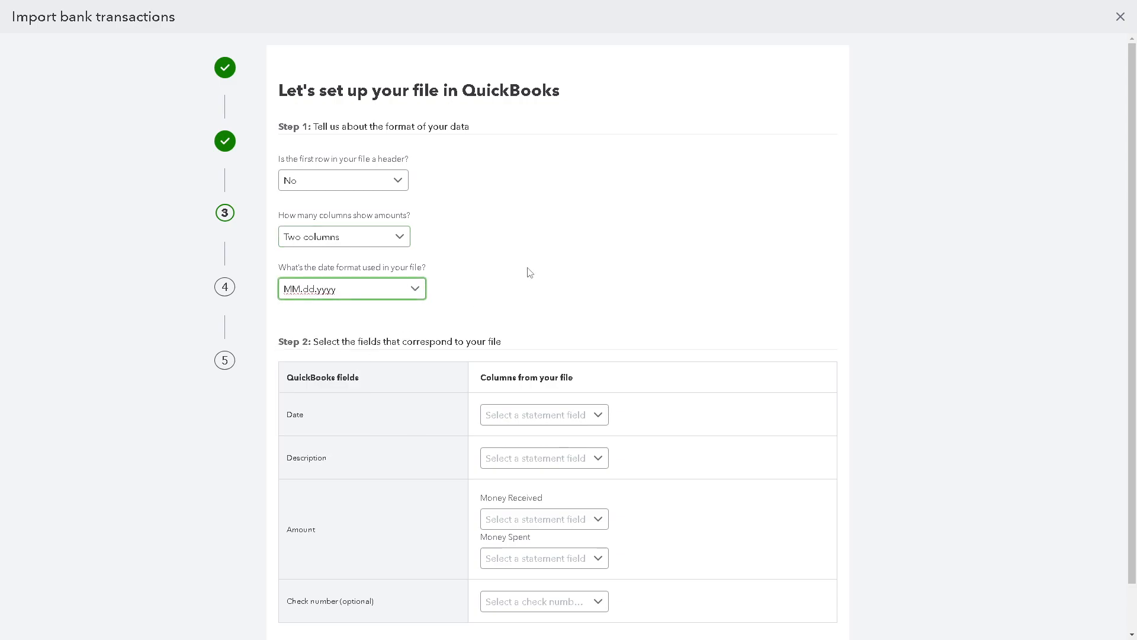
Map the Date field to Column 2, Description to Column 1 and Money Received to Column 6 of the file
{"action": "left_click", "coordinate": [585, 283]}
{"action": "scroll", "coordinate": [585, 283], "scroll_direction": "down", "scroll_amount": 1}
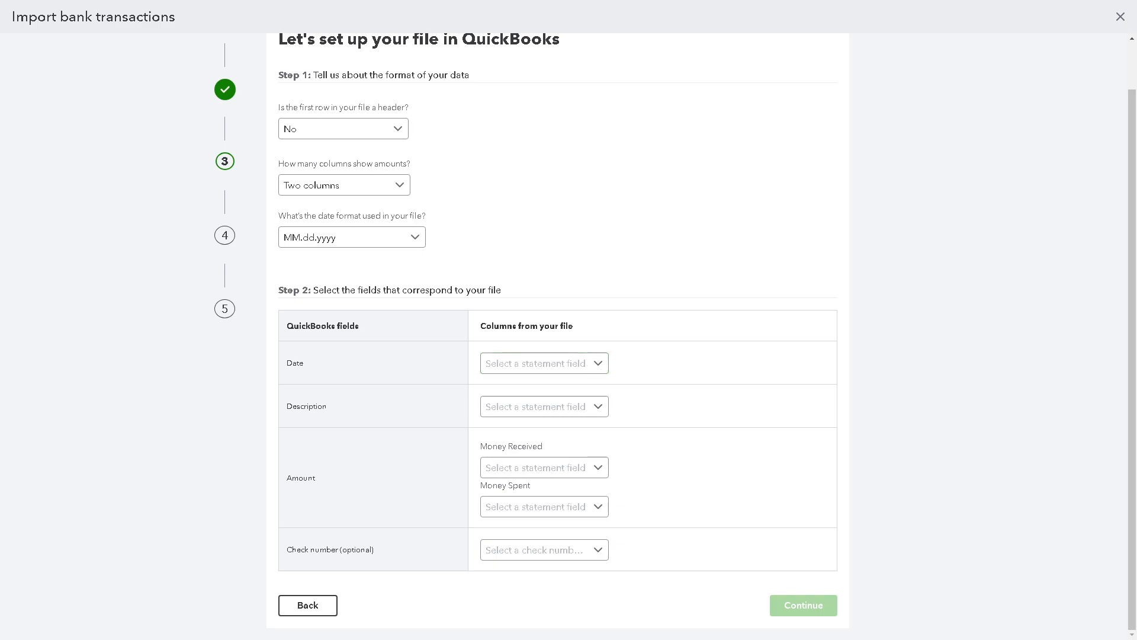
{"action": "left_click", "coordinate": [599, 364]}
{"action": "left_click", "coordinate": [523, 411]}
{"action": "left_click", "coordinate": [590, 406]}
{"action": "left_click", "coordinate": [551, 432]}
{"action": "left_click", "coordinate": [586, 467]}
{"action": "left_click", "coordinate": [533, 419]}
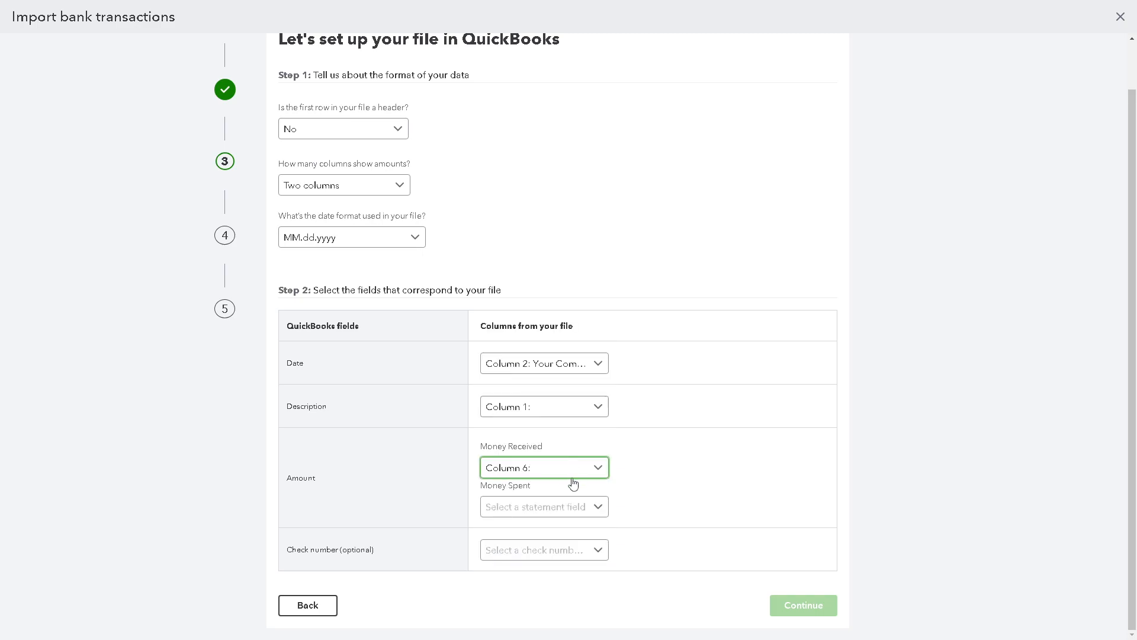
Map both Money Spent and the optional check number to Column 8, and continue to the transaction selection
{"action": "left_click", "coordinate": [572, 507]}
{"action": "left_click", "coordinate": [541, 478]}
{"action": "left_click", "coordinate": [582, 549]}
{"action": "left_click", "coordinate": [539, 524]}
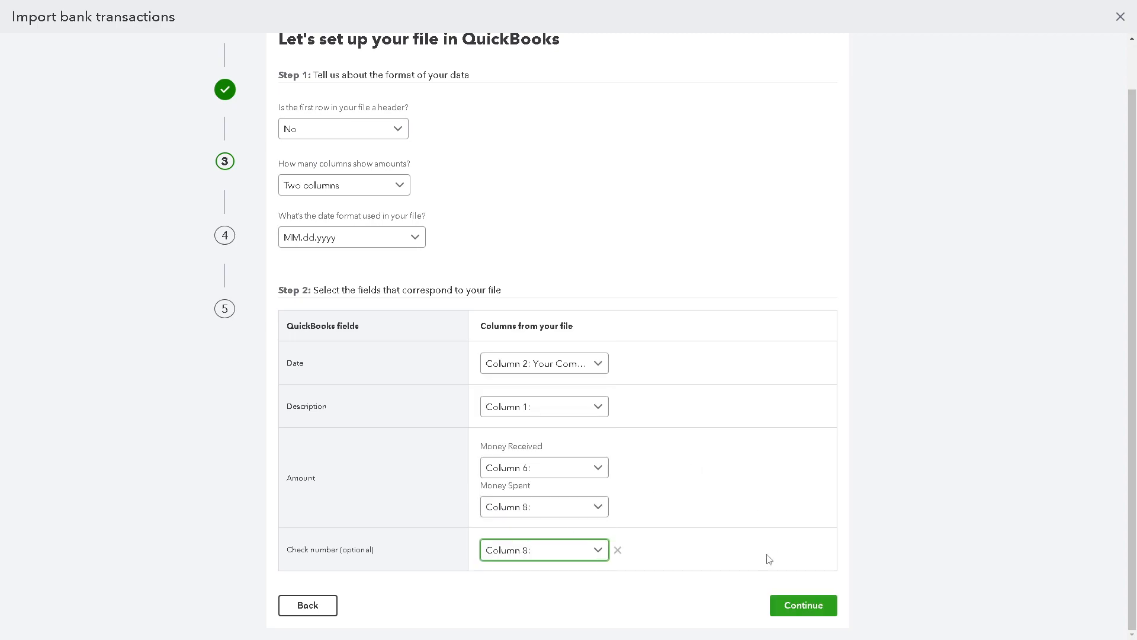
{"action": "left_click", "coordinate": [796, 603]}
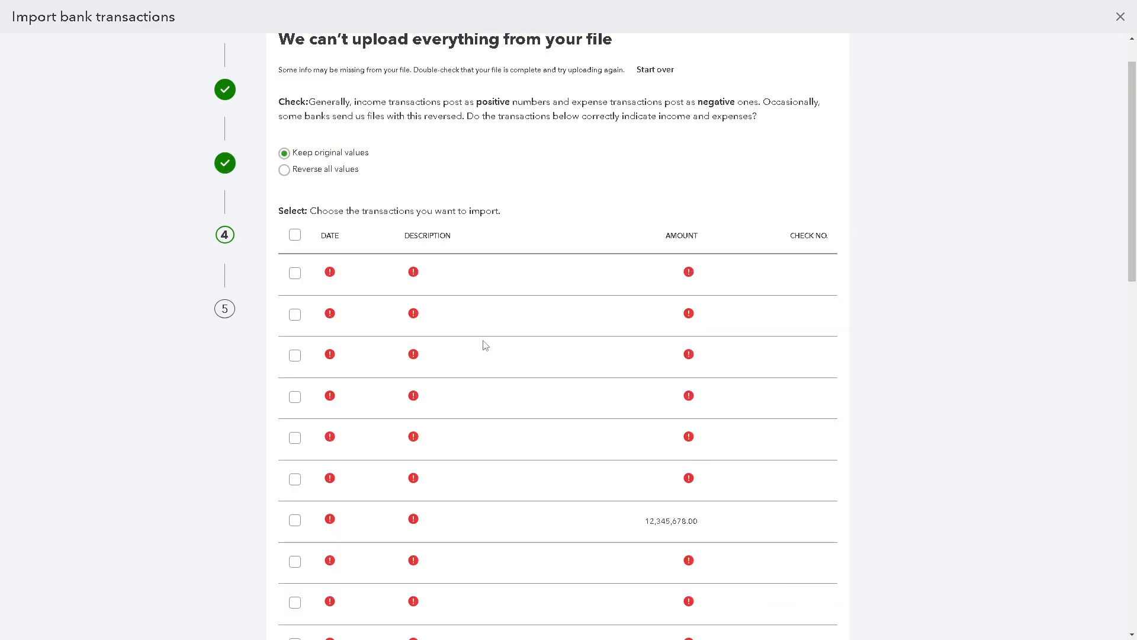
Review the whole list of importable transactions, checking the date, description, amount and check number of each row
{"action": "scroll", "coordinate": [454, 369], "scroll_direction": "down", "scroll_amount": 4}
{"action": "scroll", "coordinate": [455, 368], "scroll_direction": "down", "scroll_amount": 12}
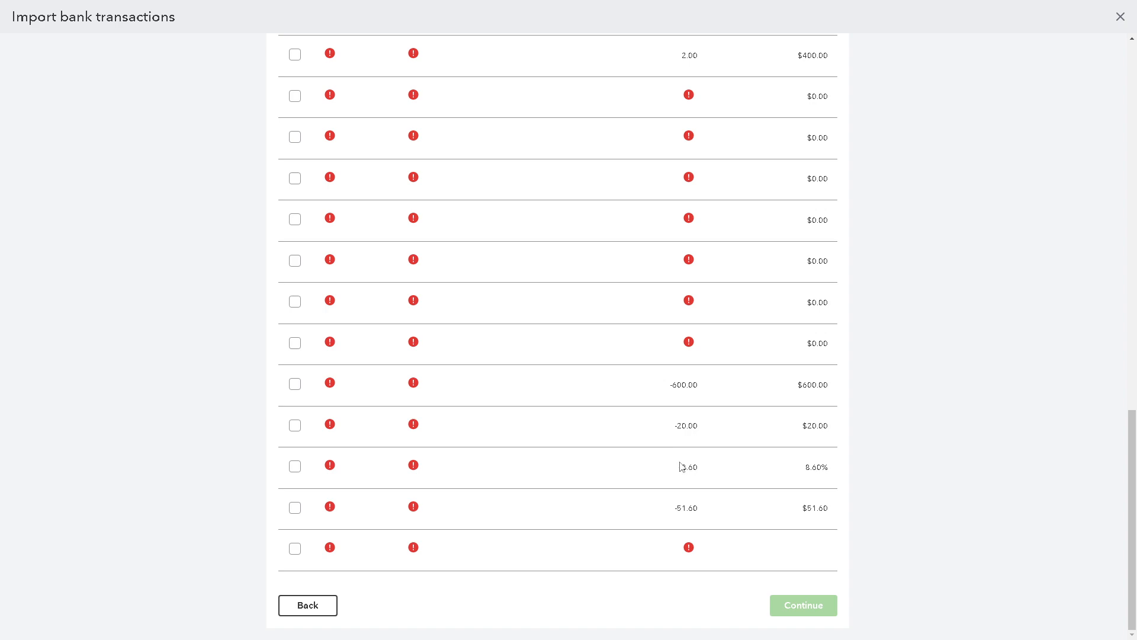
{"action": "scroll", "coordinate": [384, 353], "scroll_direction": "up", "scroll_amount": 15}
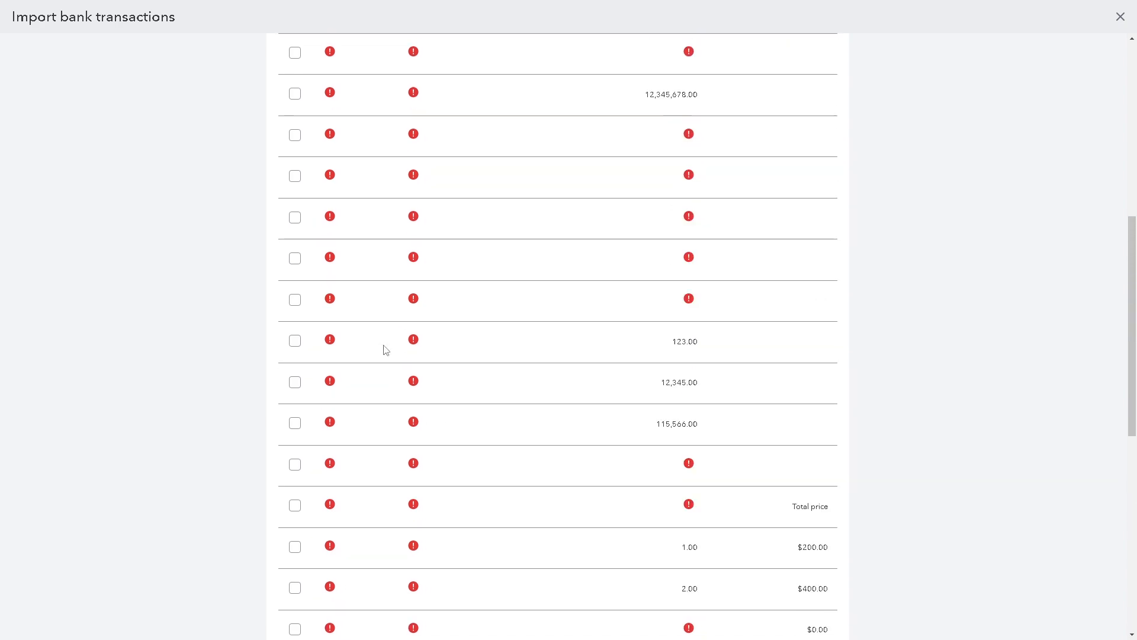
{"action": "scroll", "coordinate": [382, 337], "scroll_direction": "up", "scroll_amount": 3}
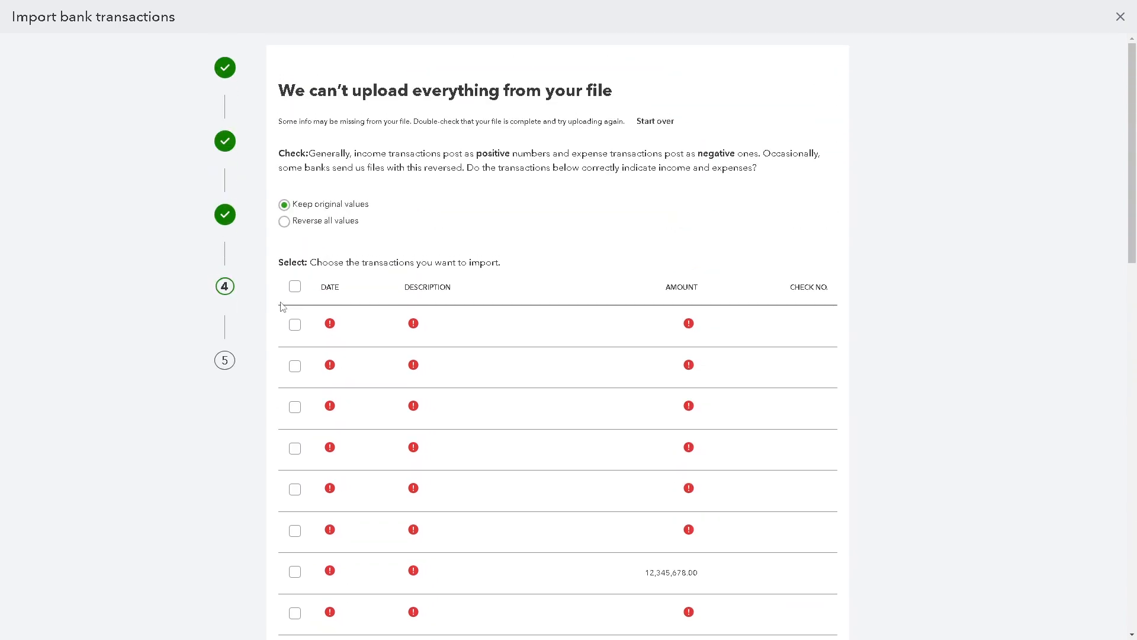